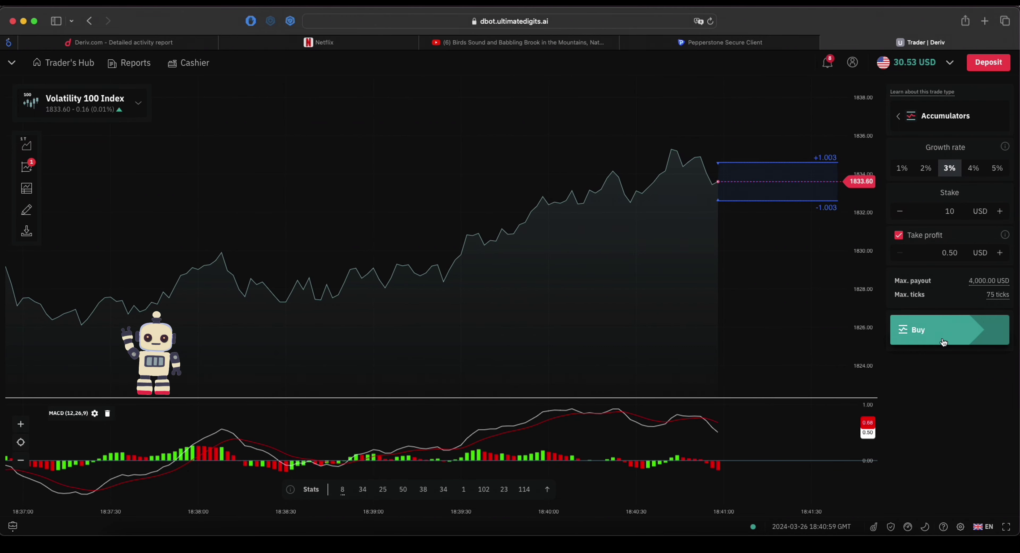
- Buy five 3% Volatility 100 Index accumulator contracts, each closing at take profit for +0.61 USD
left_click(944, 341)
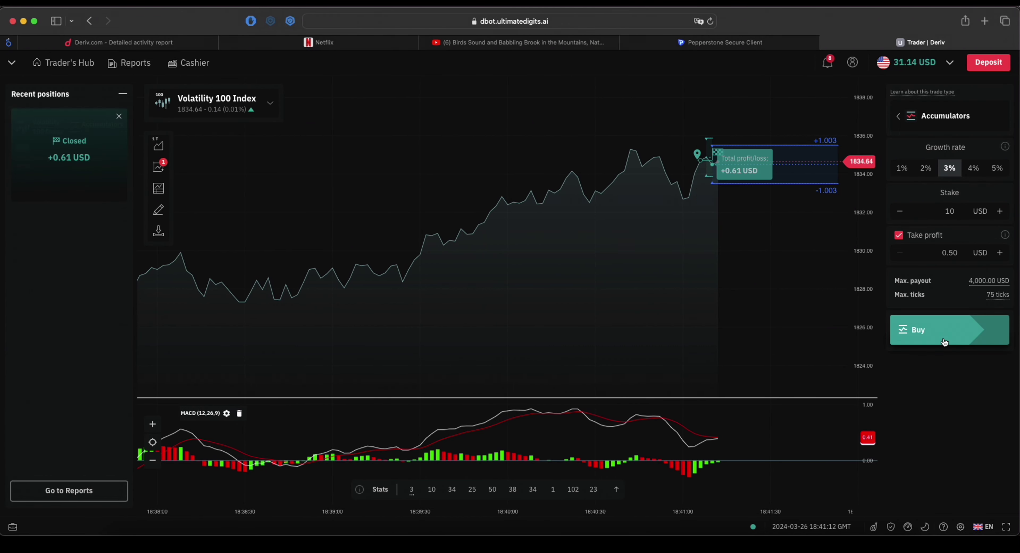
left_click(945, 341)
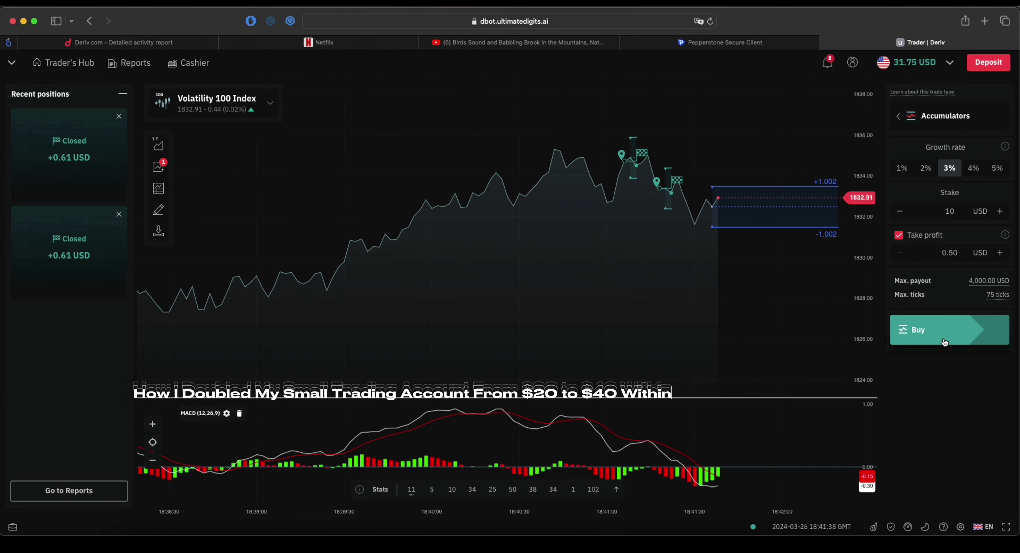
left_click(945, 342)
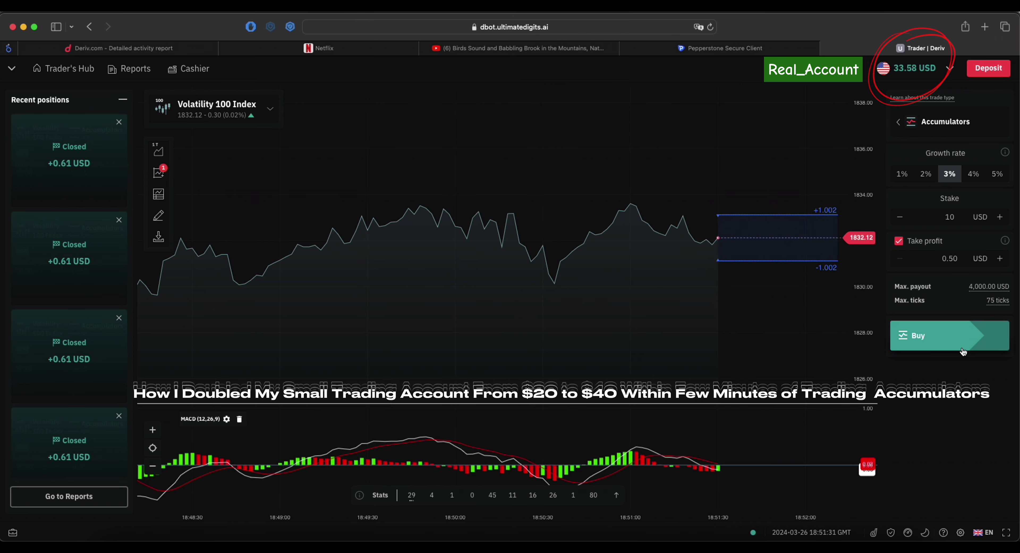
left_click(963, 351)
left_click(963, 352)
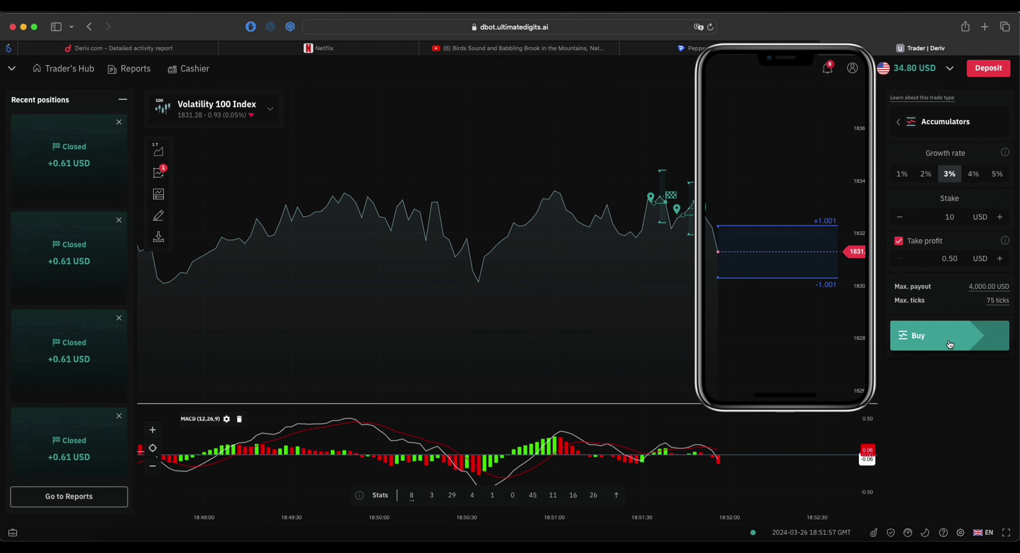
- Buy one more 3% accumulator contract at 10 USD stake with 0.50 USD take profit
left_click(949, 344)
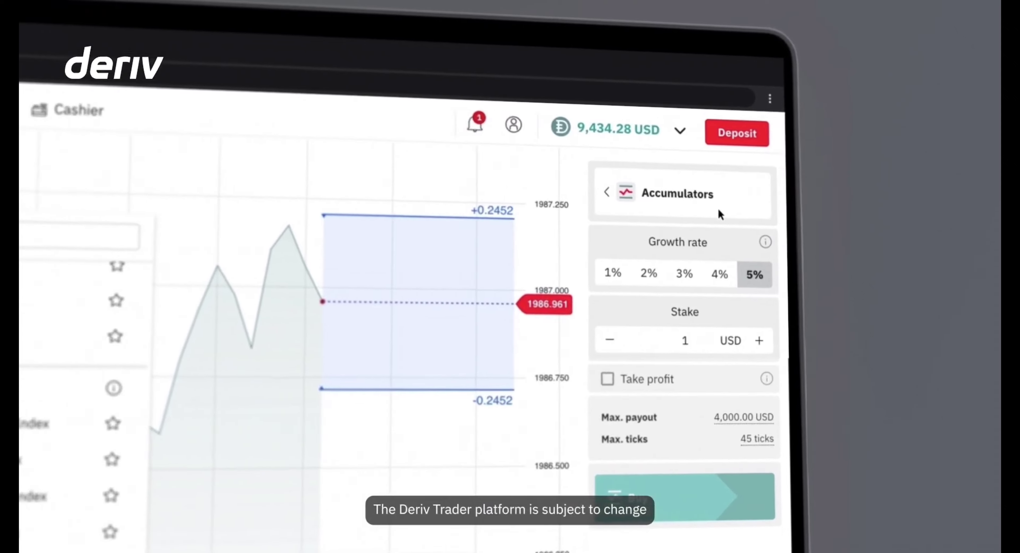
- Switch to Volatility 25 Index, buy a 5% growth accumulator at 10 USD, then sell it at a profit
left_click(810, 235)
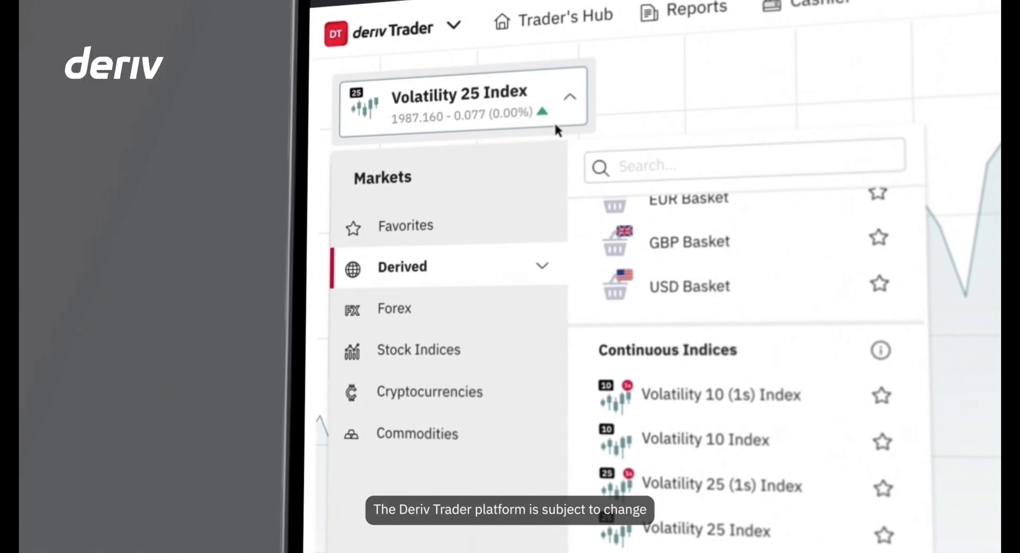
left_click(435, 267)
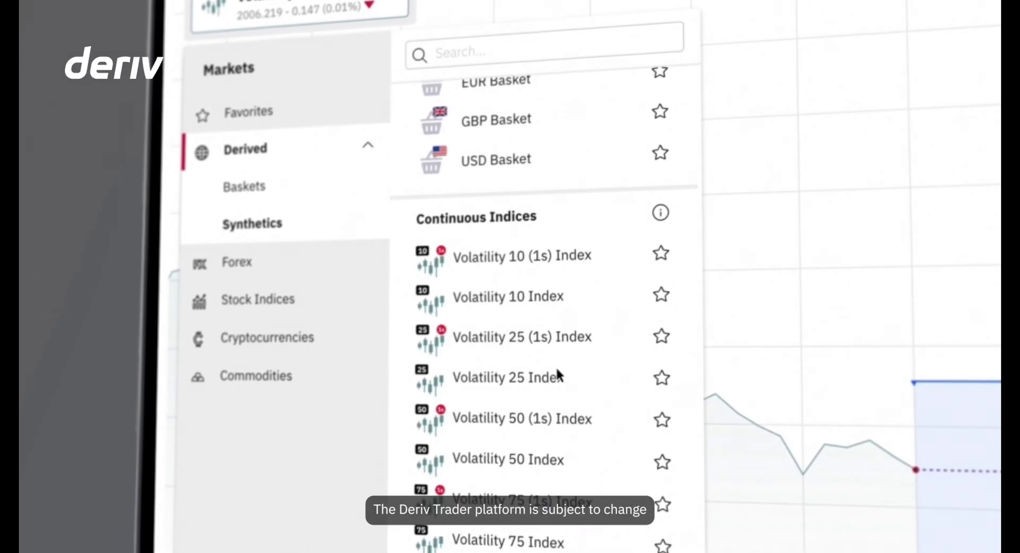
left_click(562, 378)
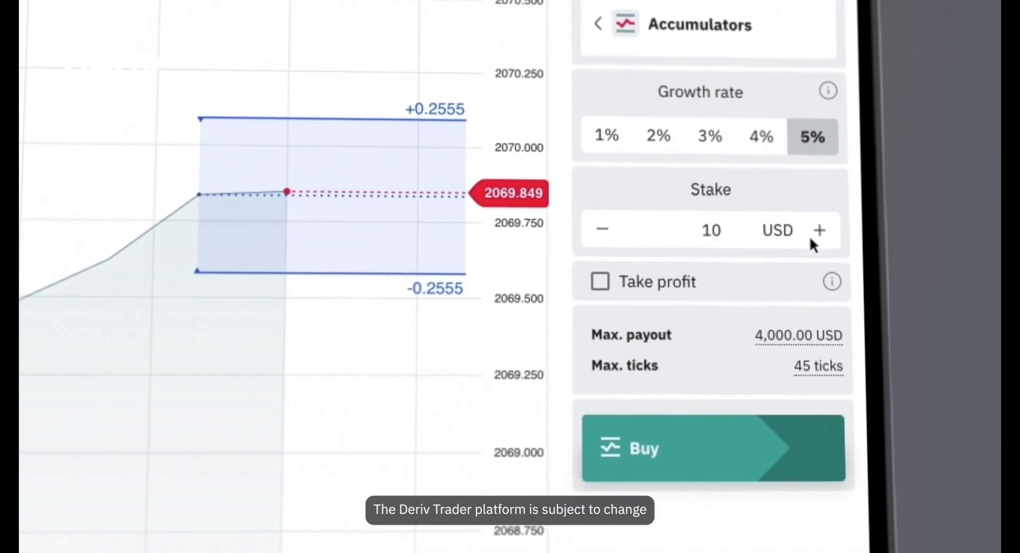
left_click(778, 447)
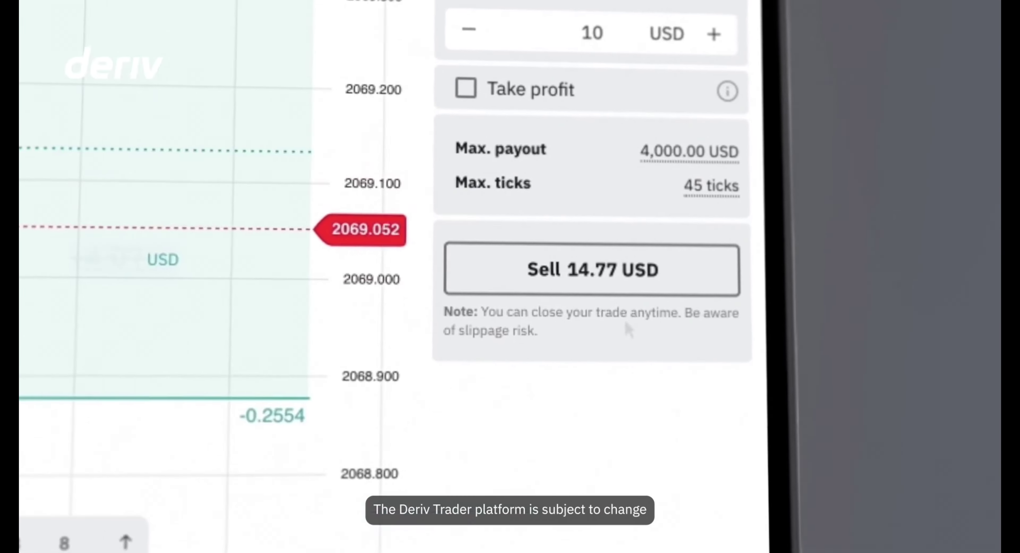
left_click(665, 285)
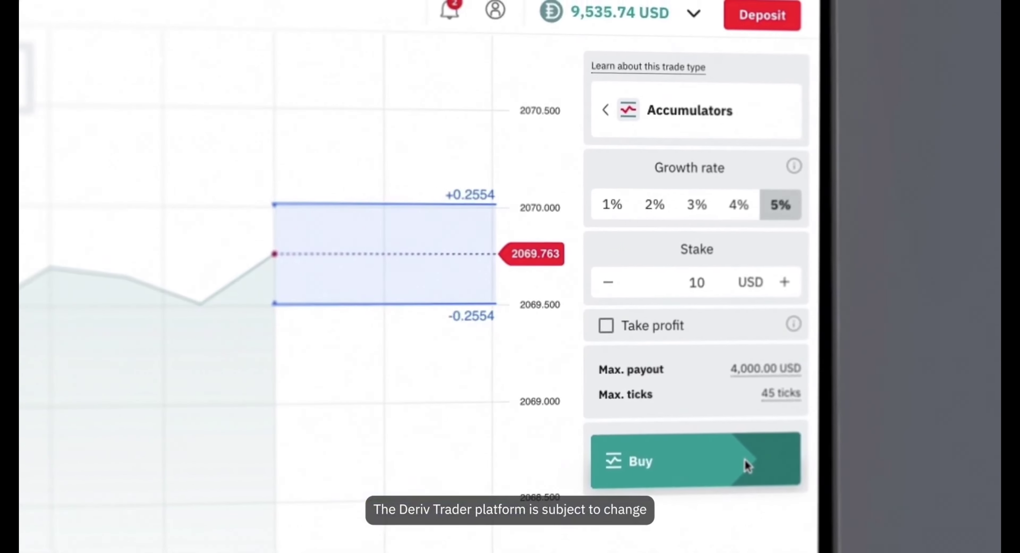
- Enable a 2 USD take profit, buy a contract, then view the Reports trade table
left_click(603, 326)
type("2")
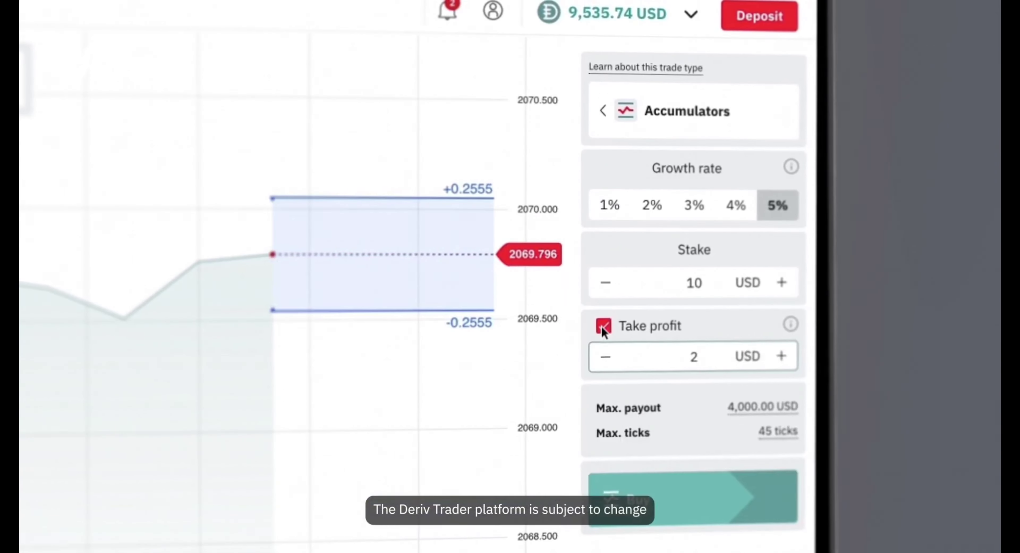
left_click(712, 506)
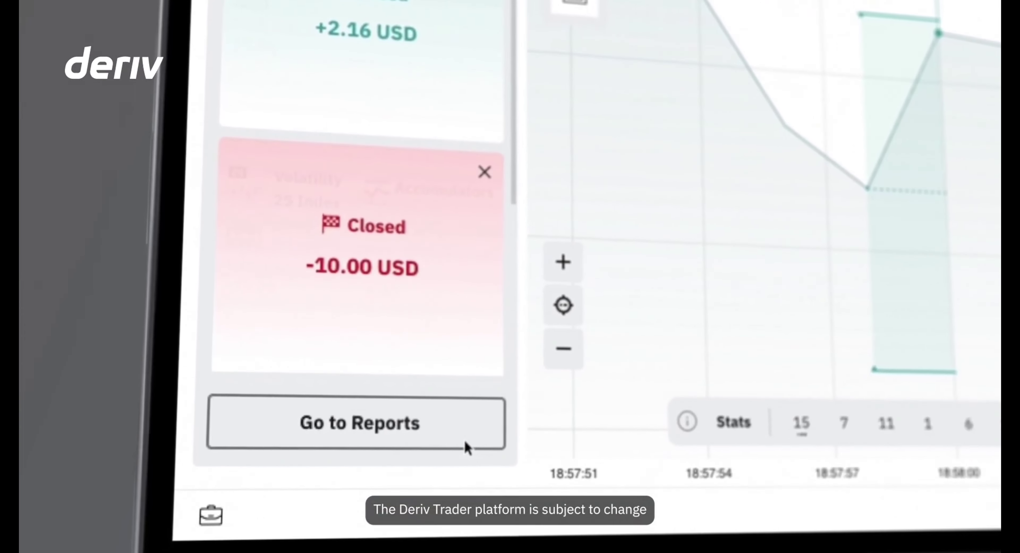
left_click(466, 448)
left_click(279, 232)
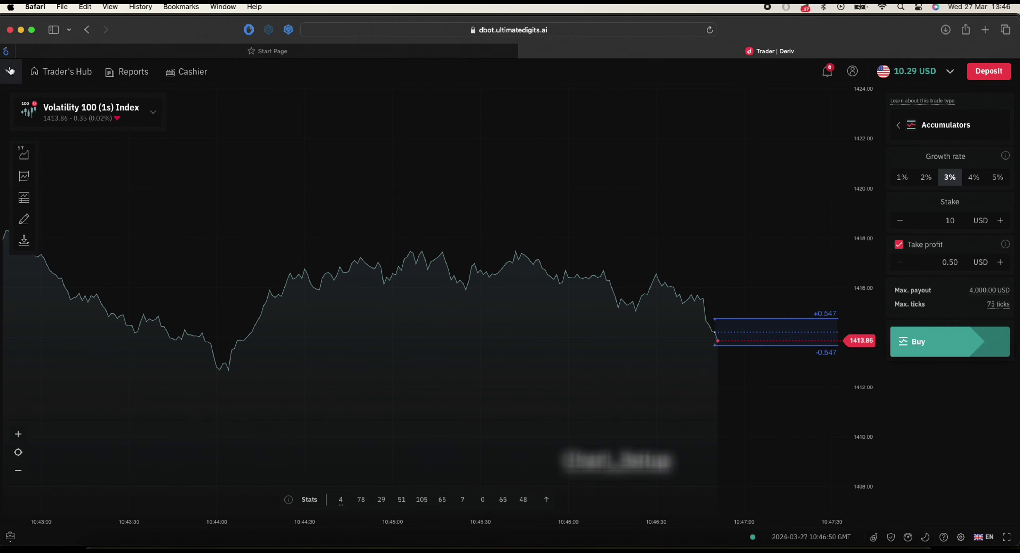
- In Ultimate Trader, set the chart to Volatility 100 Index and show the trade types list
left_click(10, 71)
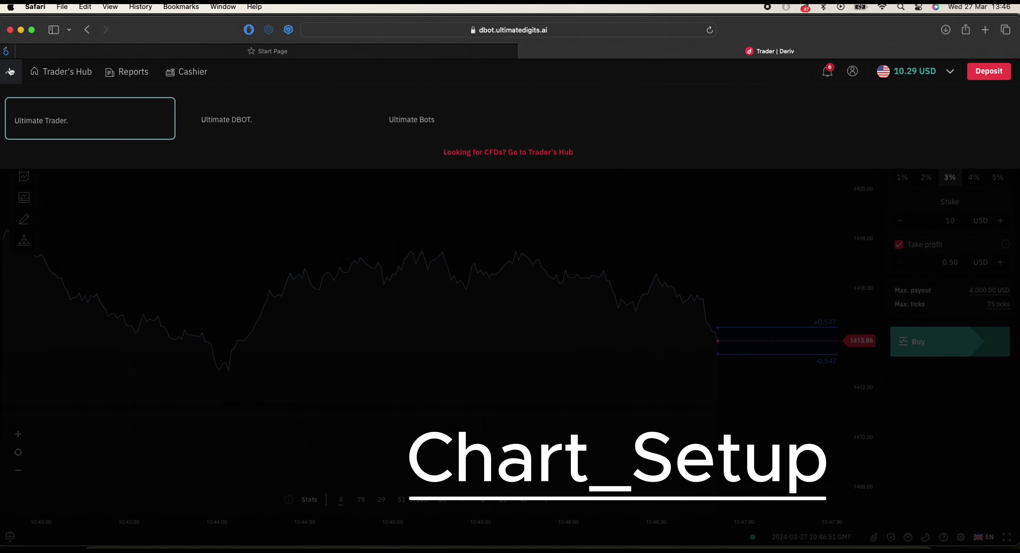
left_click(82, 123)
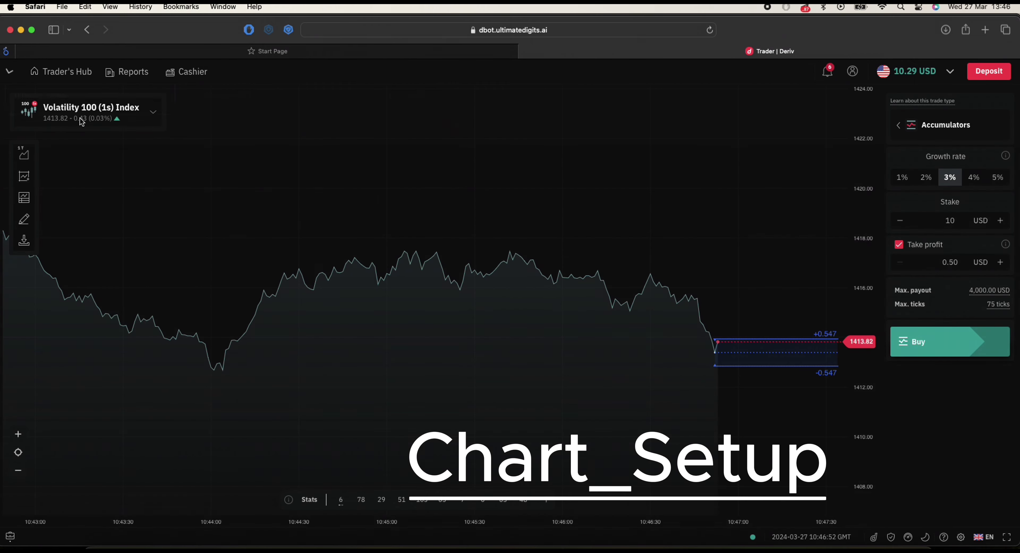
left_click(153, 115)
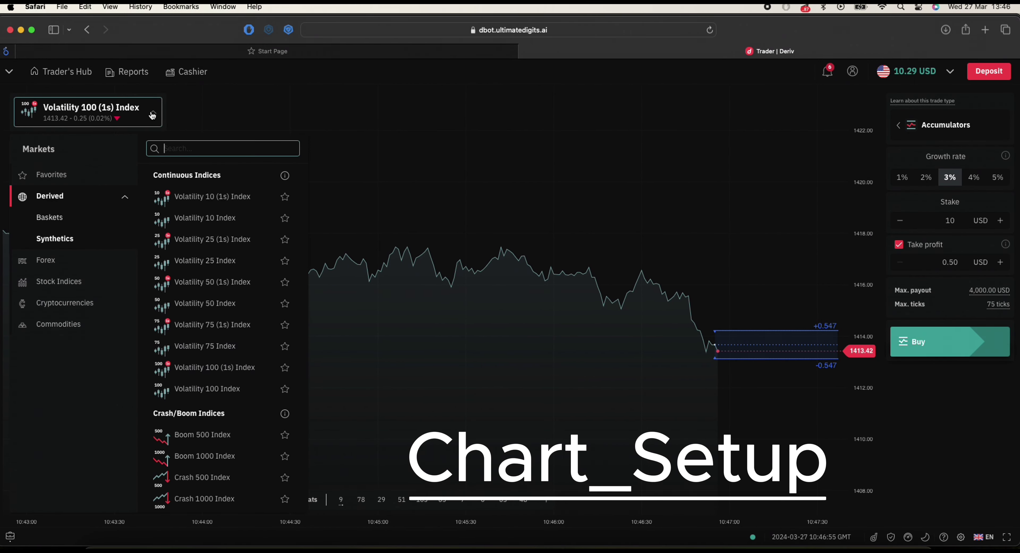
left_click(222, 390)
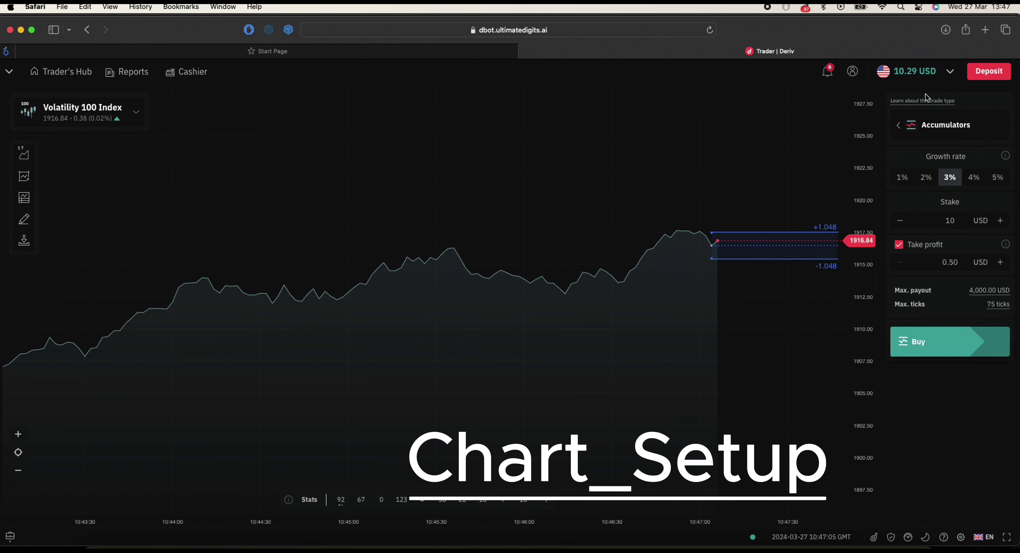
left_click(935, 121)
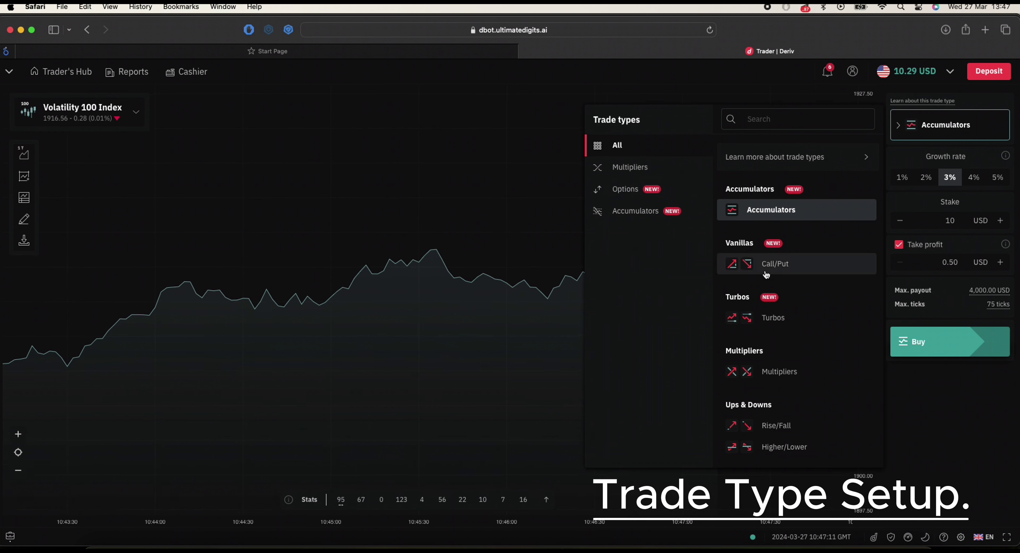
- Filter the trade types and select Accumulators
left_click(634, 190)
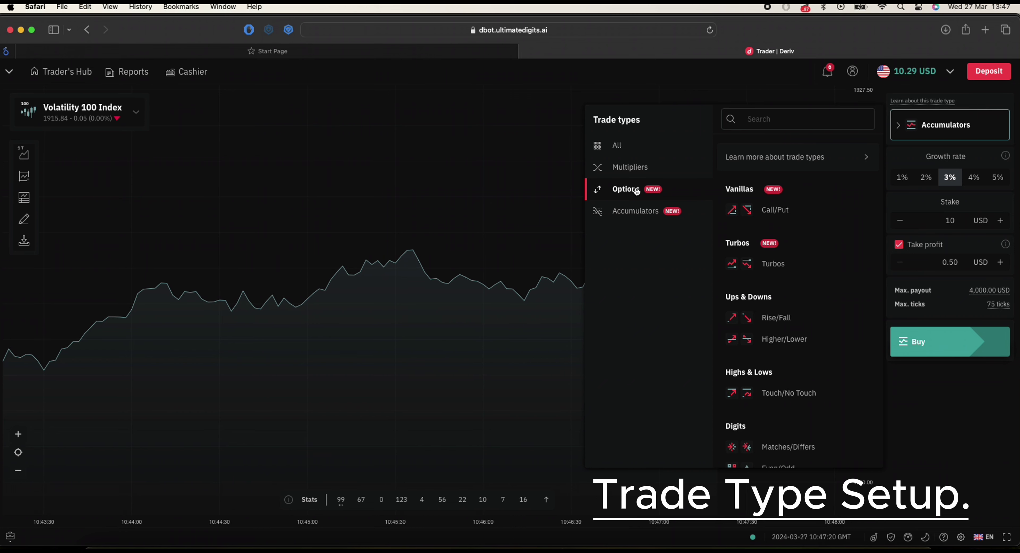
left_click(644, 215)
left_click(771, 210)
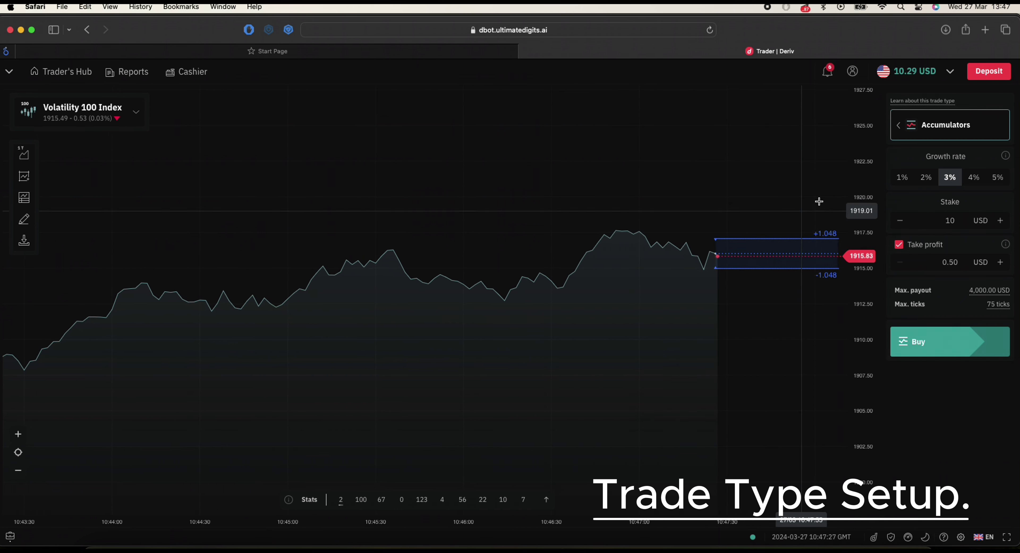
- Try growth rates 1%, 2%, 3%, 4% and 5% comparing Max. ticks, then settle on 3%
left_click(908, 184)
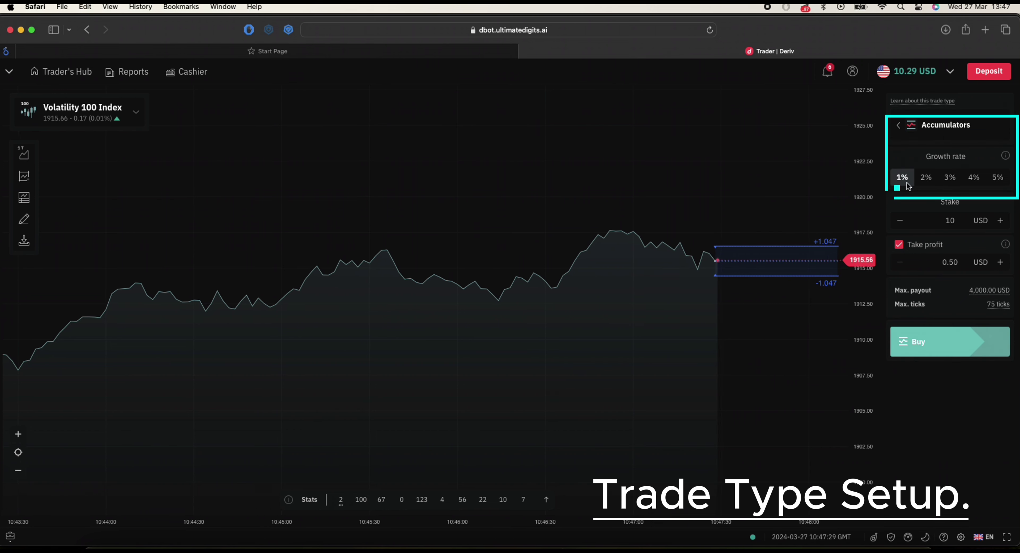
left_click(925, 177)
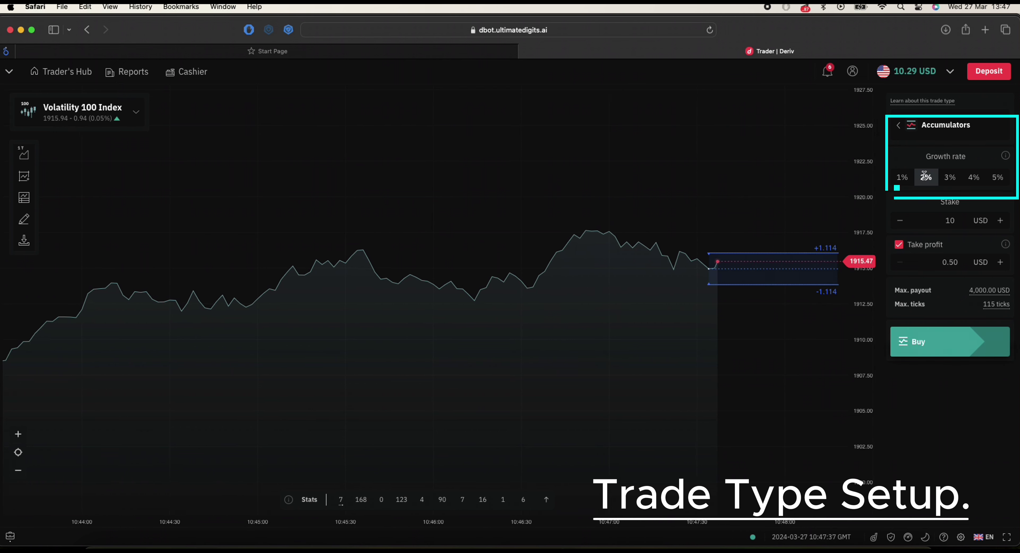
left_click(950, 177)
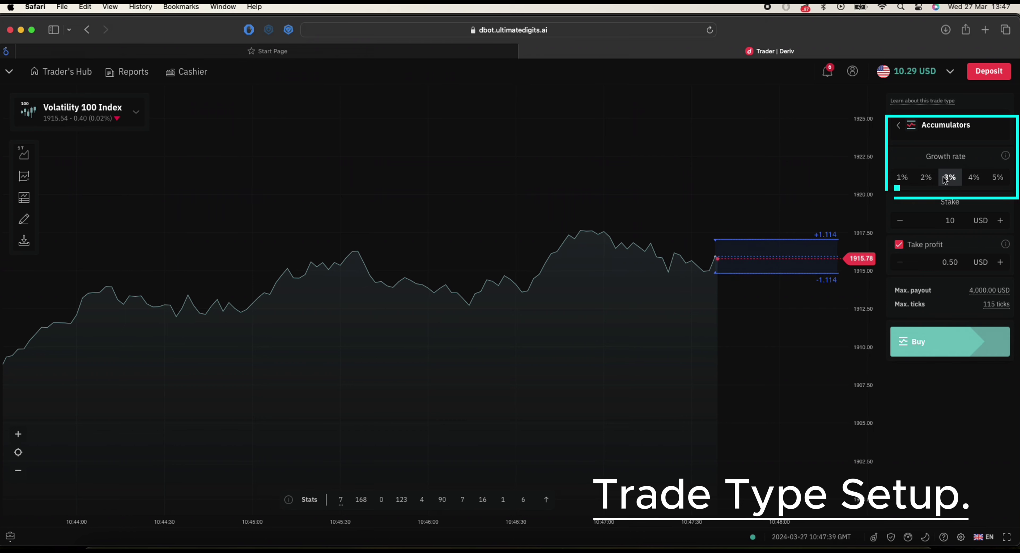
left_click(974, 177)
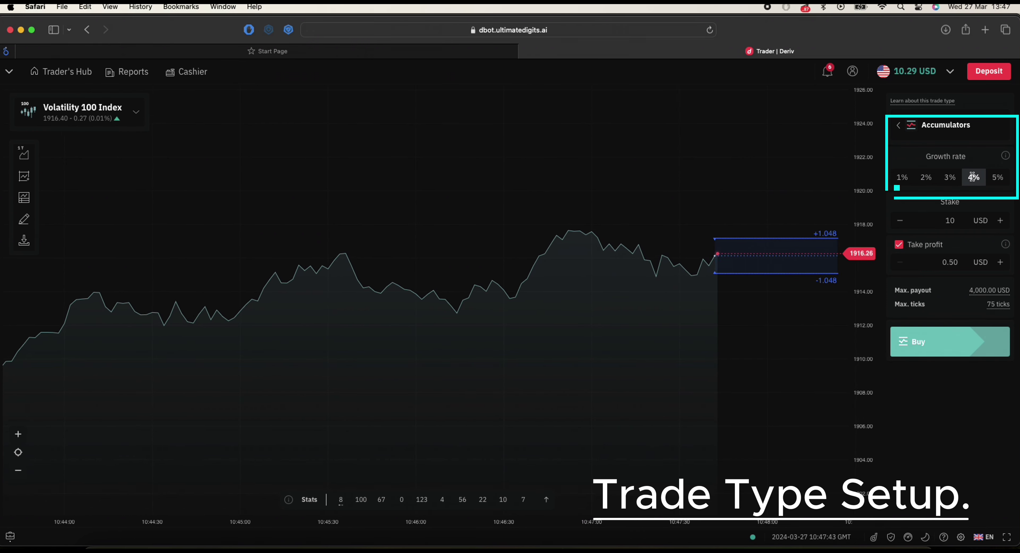
left_click(998, 187)
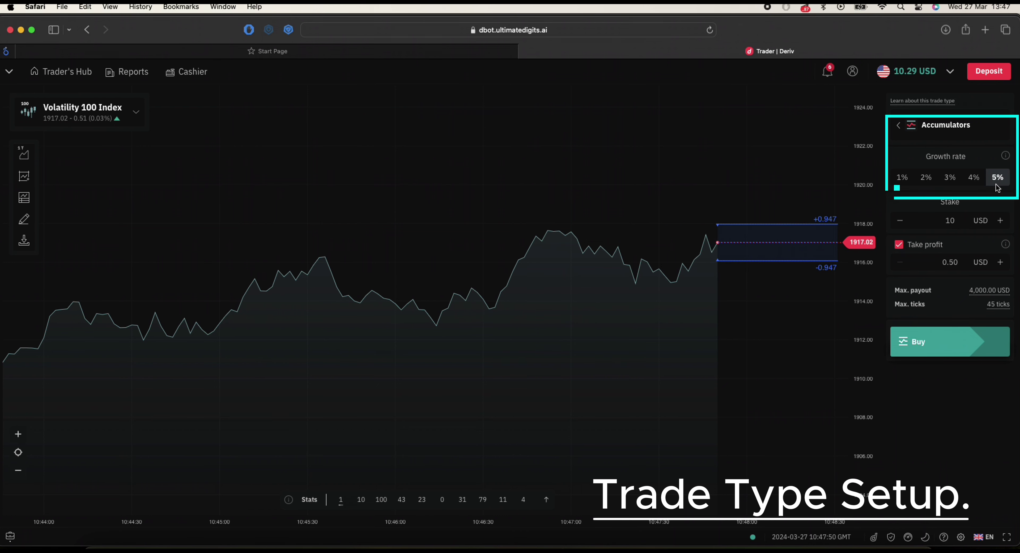
left_click(949, 181)
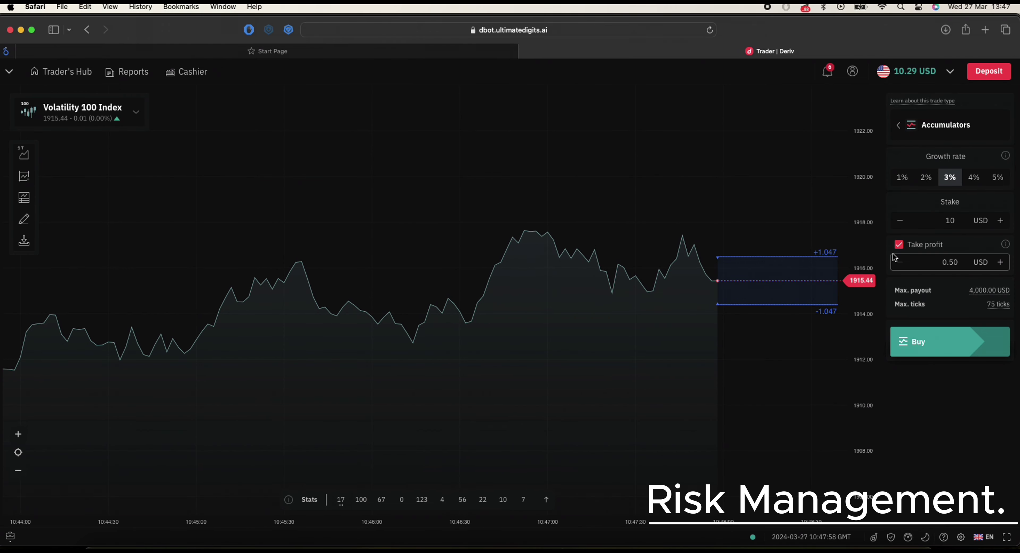
left_click(899, 246)
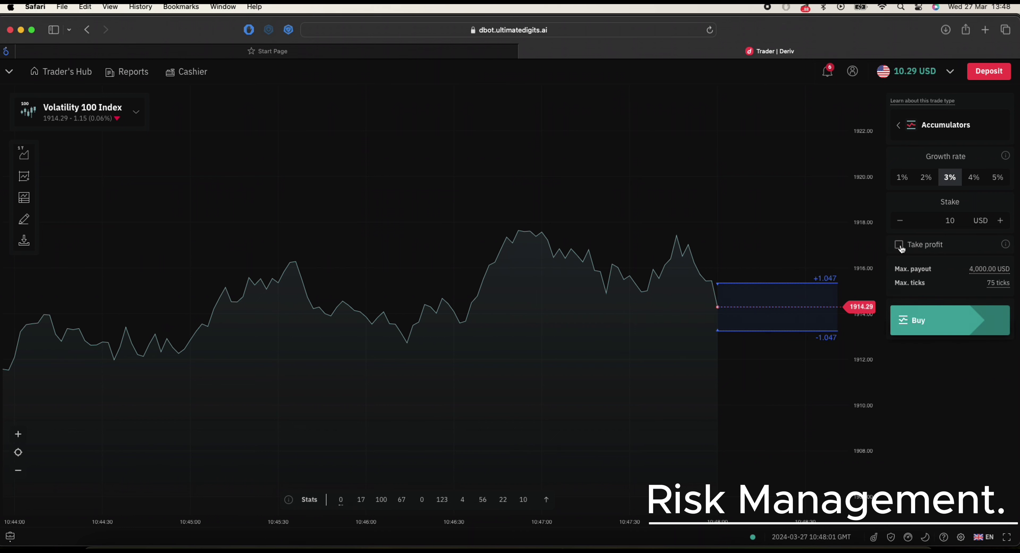
left_click(901, 246)
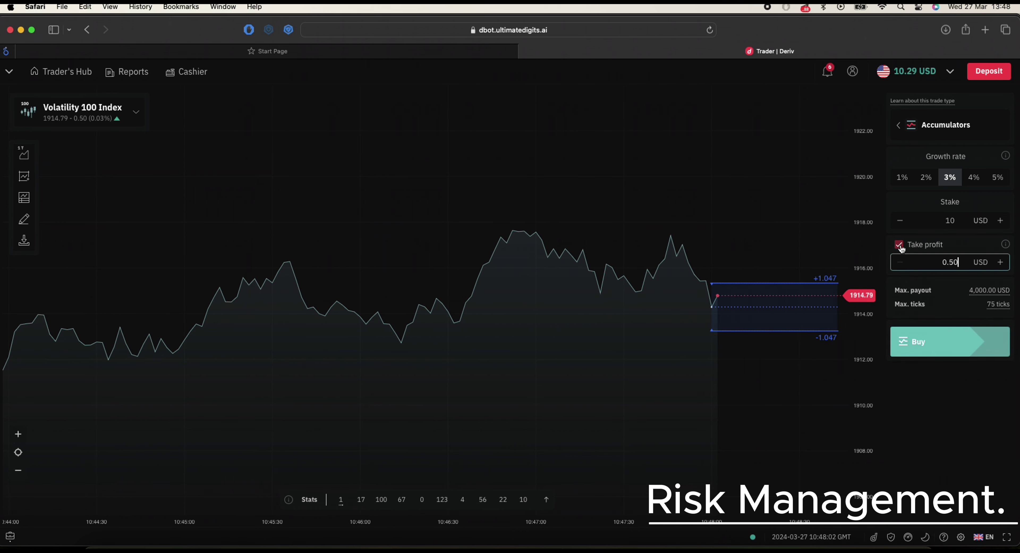
left_click(951, 255)
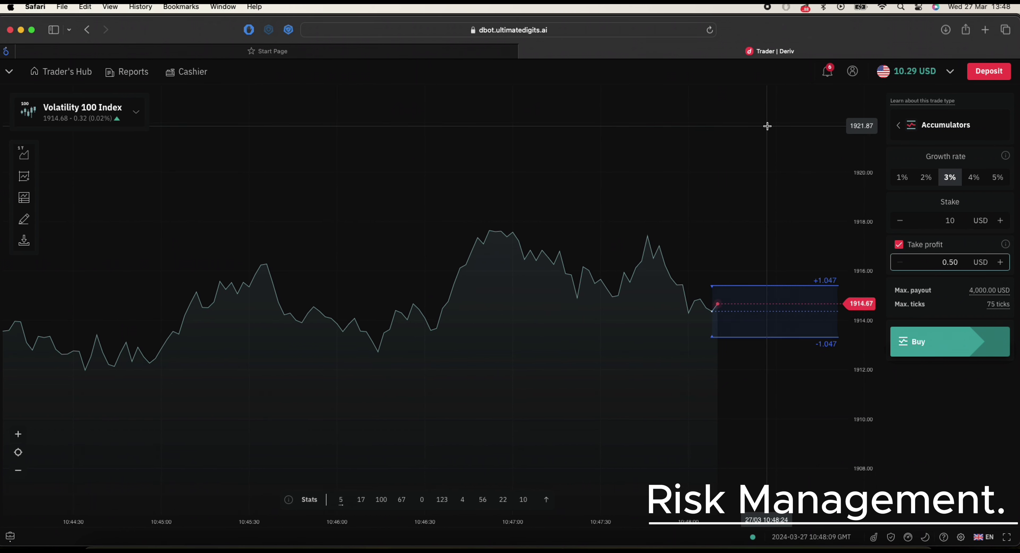
left_click(921, 204)
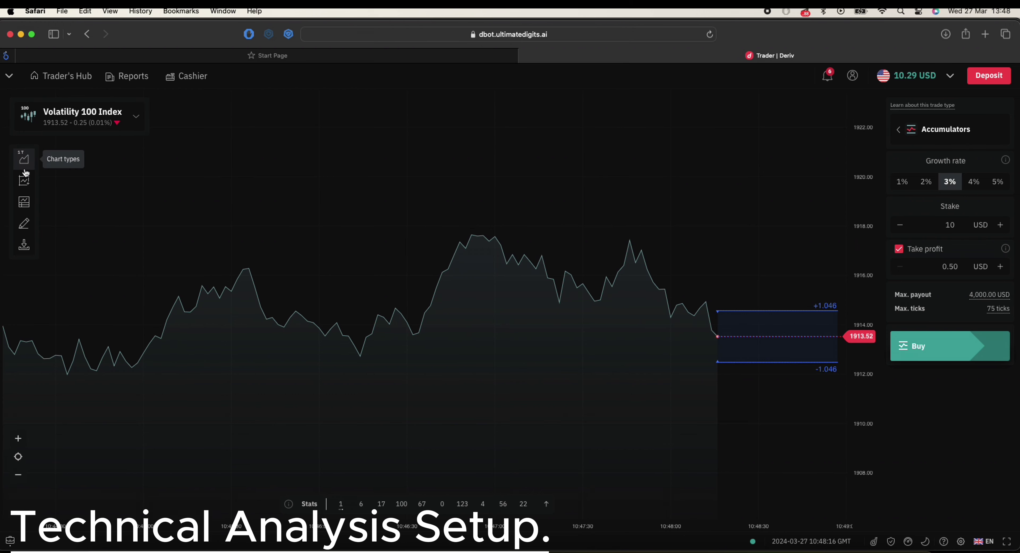
- Search 'macd' in the chart indicators and add MACD to the chart
left_click(25, 187)
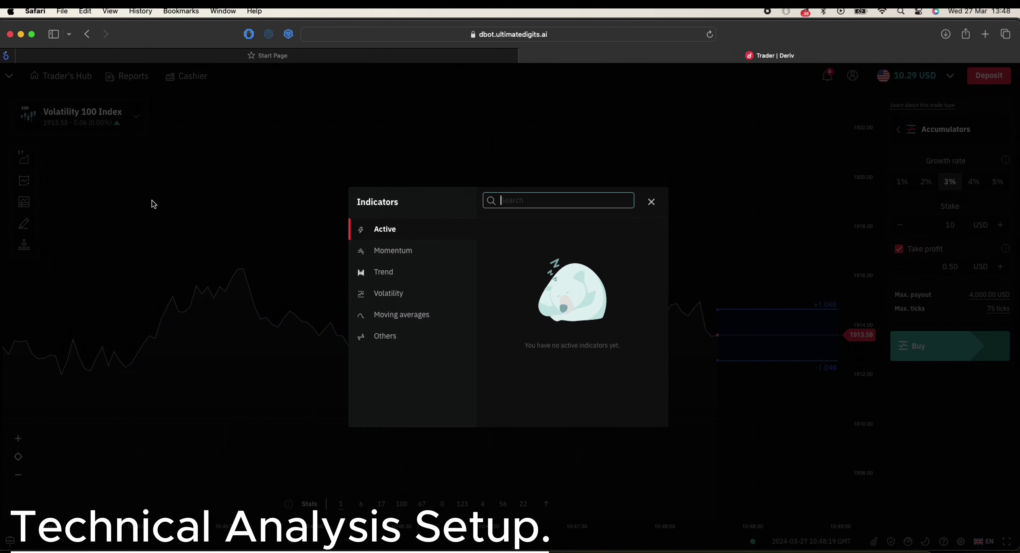
type("macd")
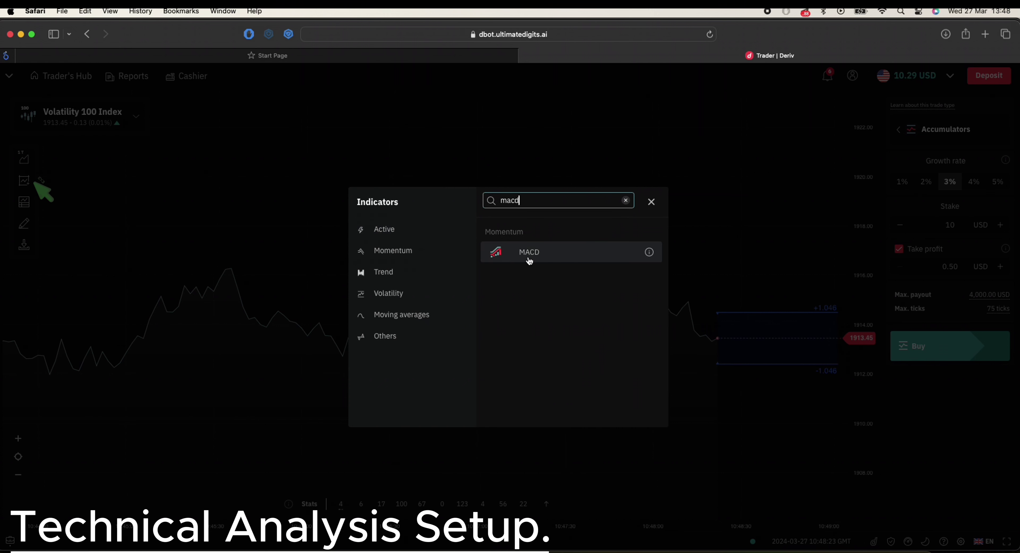
left_click(531, 258)
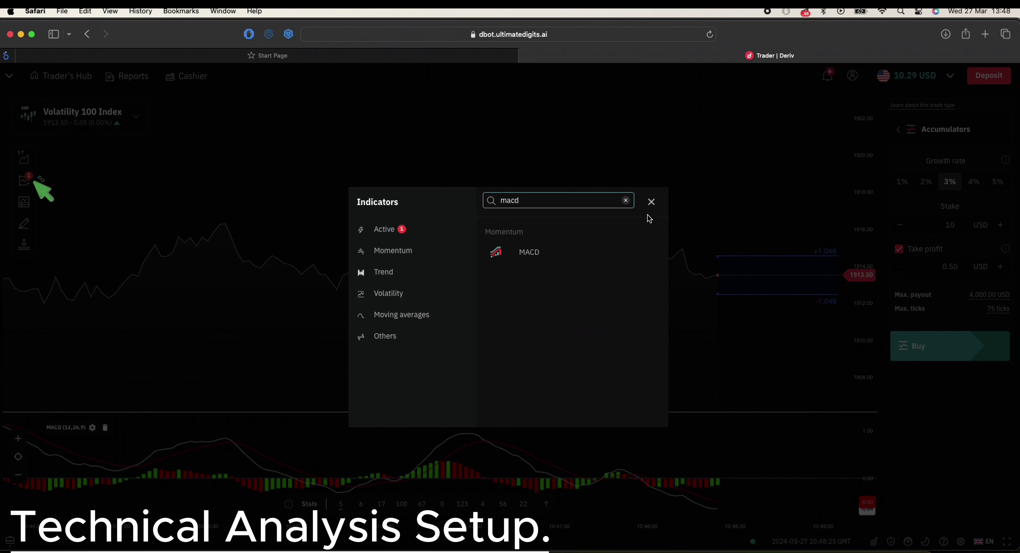
left_click(652, 202)
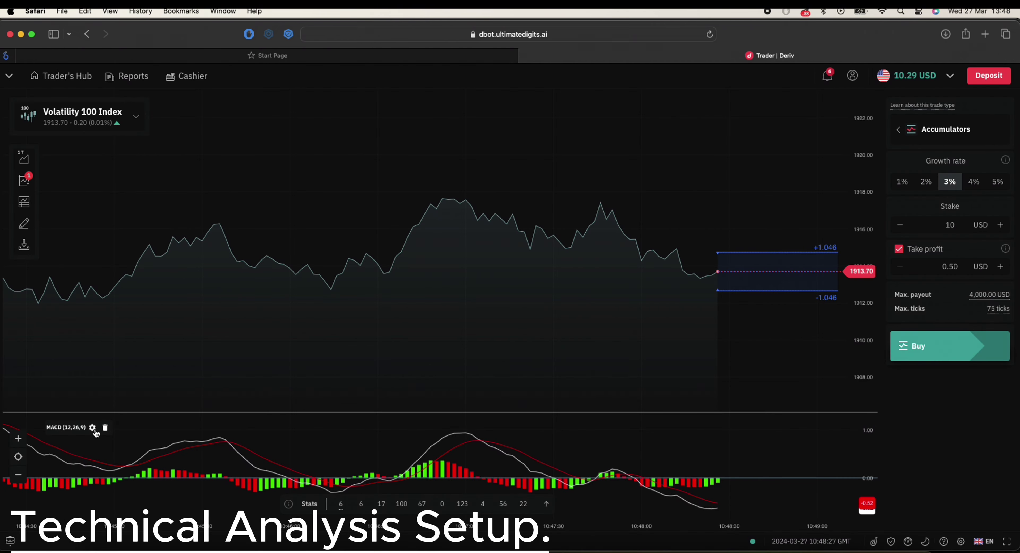
- Keep MACD's default 12, 26, 9 settings and stretch its pane's vertical scale
left_click(92, 427)
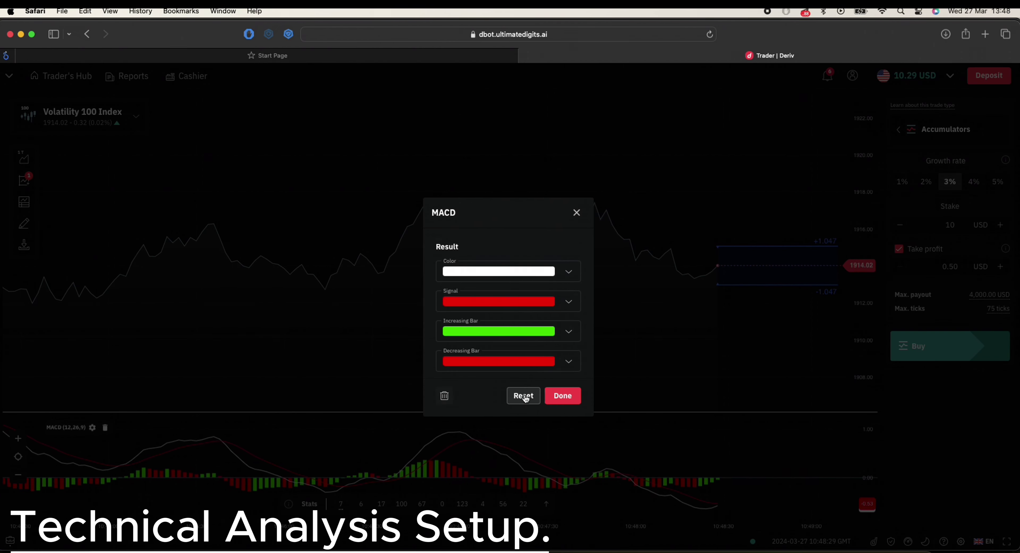
scroll(543, 325, "down", 3)
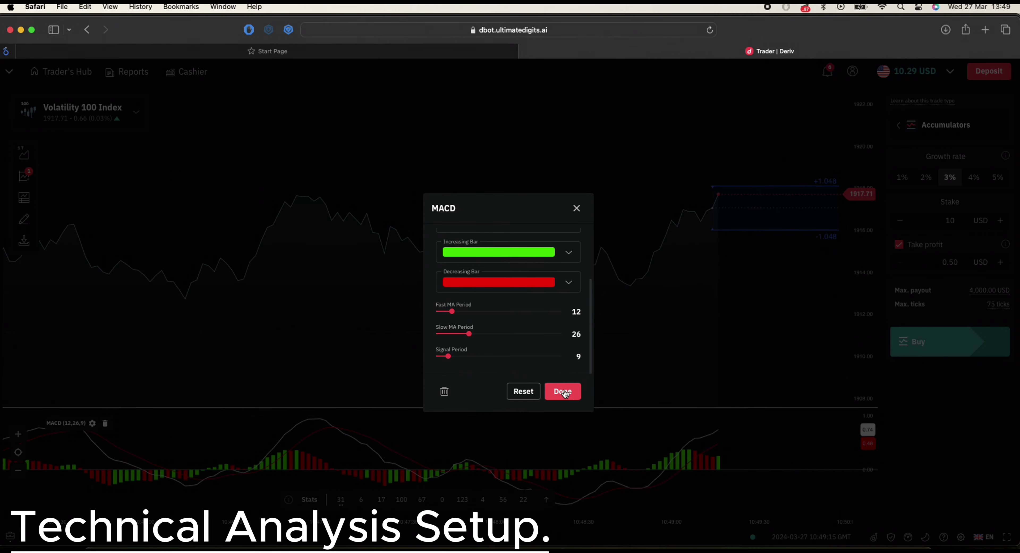
left_click(563, 395)
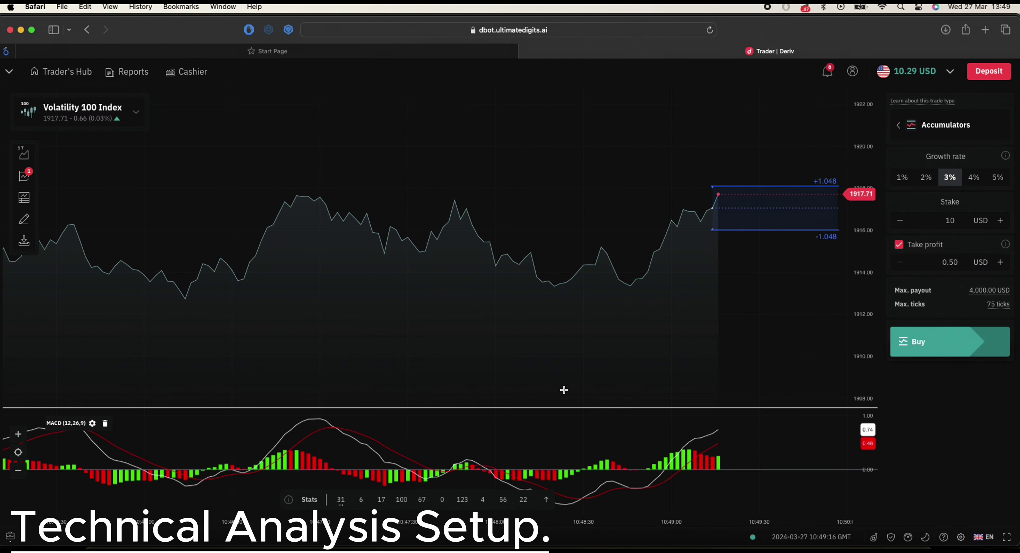
mouse_move(868, 451)
left_mouse_down()
mouse_move(868, 470)
mouse_move(865, 431)
mouse_move(868, 441)
left_mouse_up()
scroll(873, 270, "down", 5)
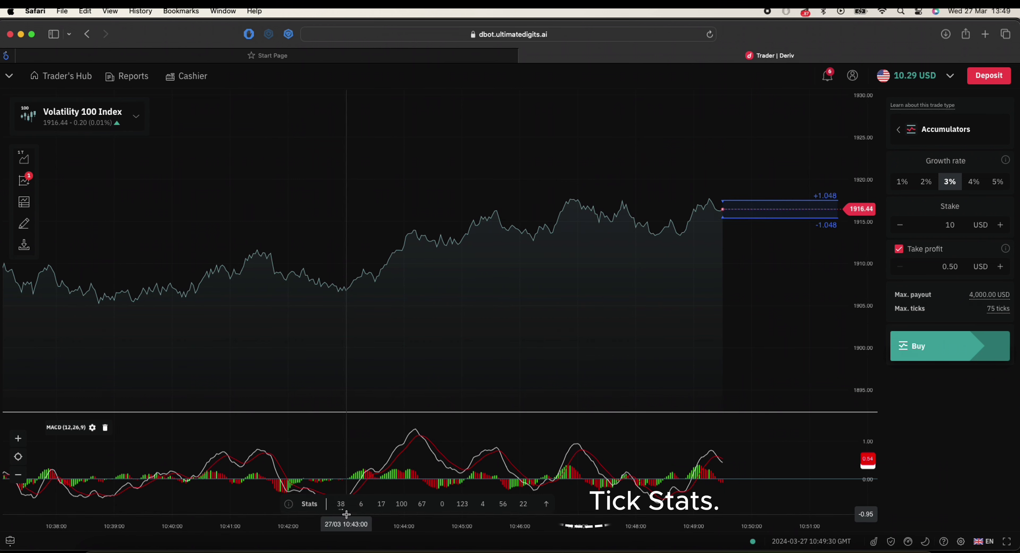
left_click(289, 504)
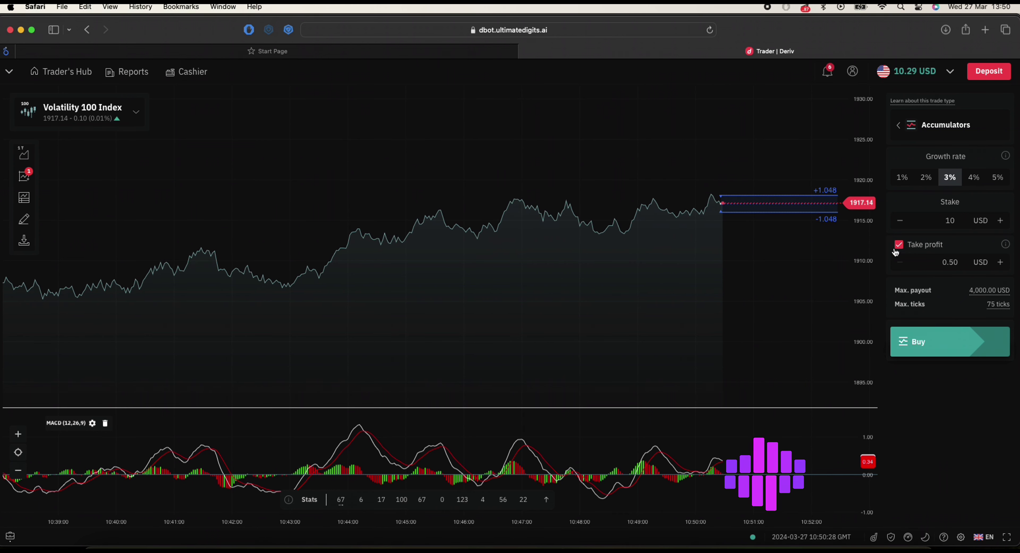
- Nudge the browser window showing the Volatility 100 Index chart with its MACD pane
left_click(837, 41)
left_click_drag(837, 41, 838, 41)
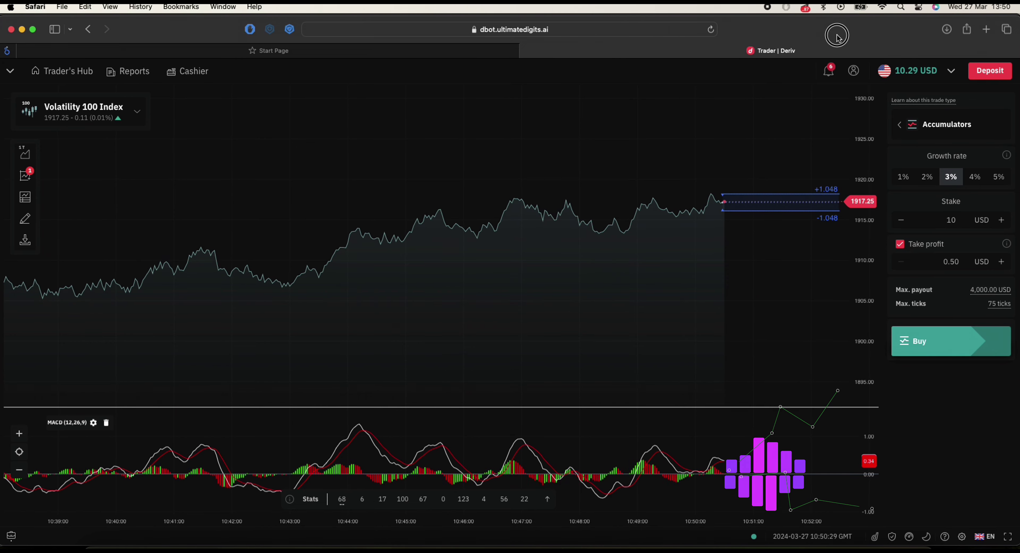